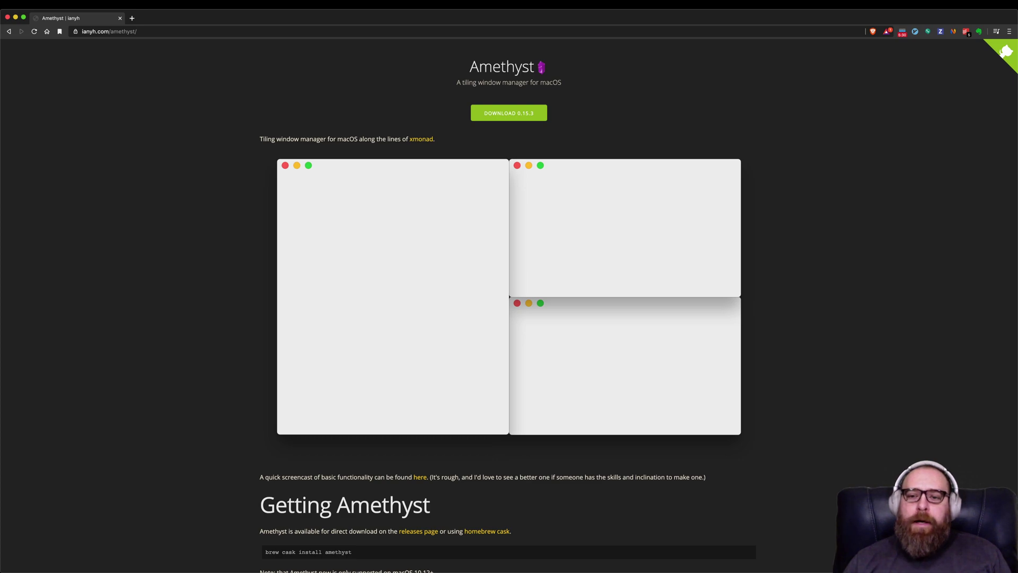
Search the page for "A qui" and highlight the sentence about the quick screencast, clearing the highlight when done
scroll(509, 306, "down", 3)
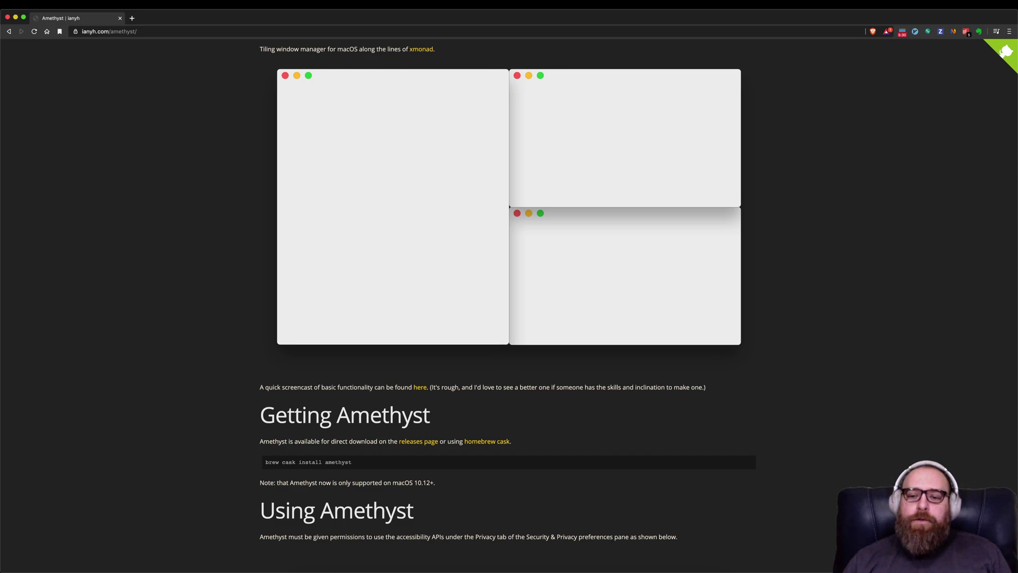
key("slash")
type("A qui")
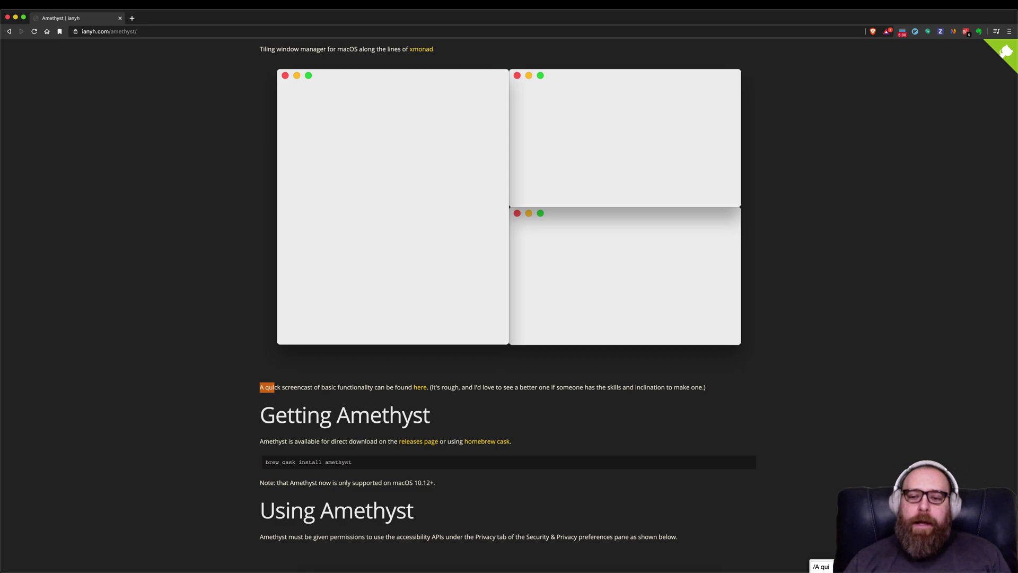
key("Return")
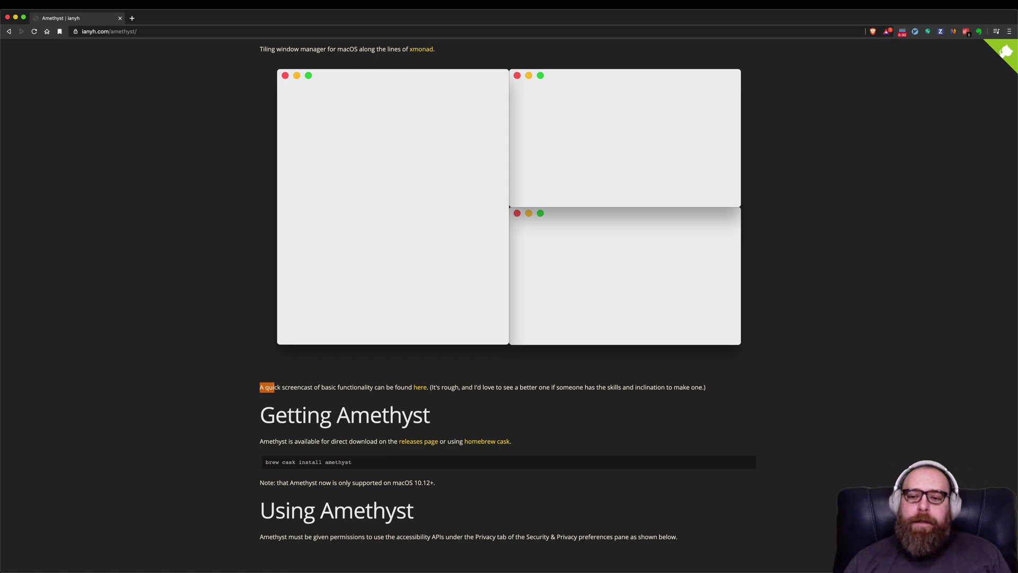
key("shift+v")
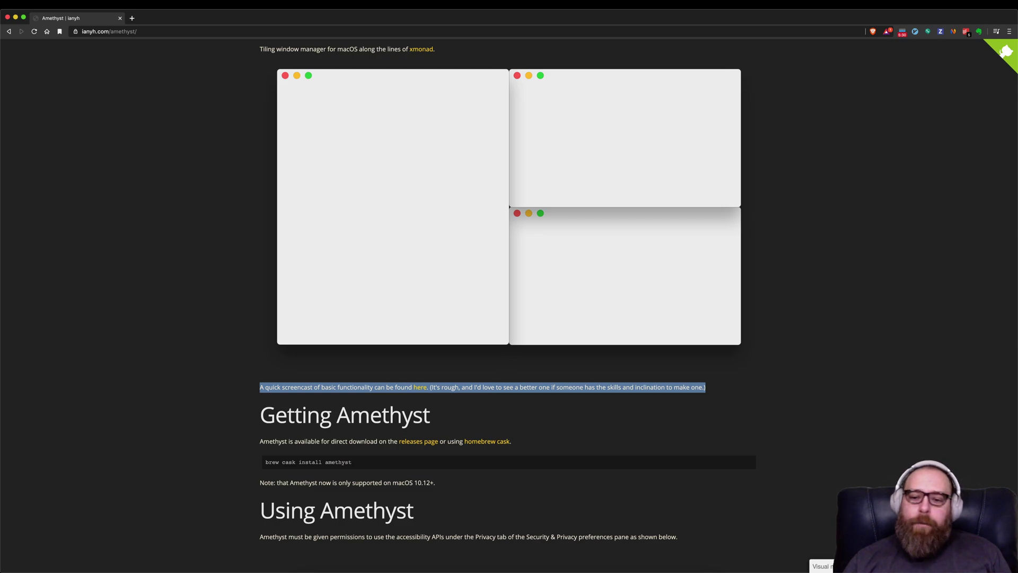
key("Escape")
Find "brew" in the Getting Amethyst section and copy the command "brew cask install amethyst"
key("/")
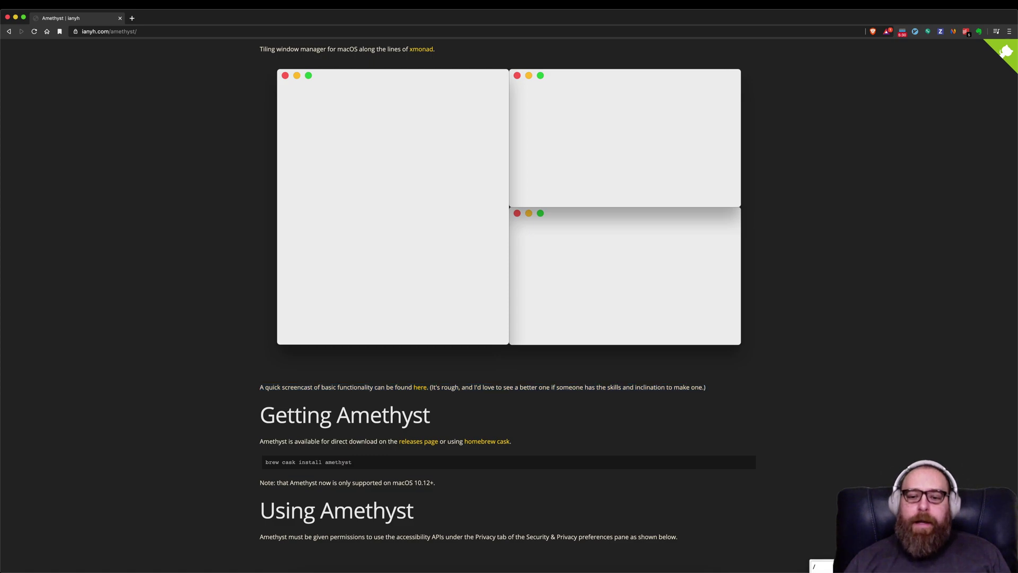
type("brew")
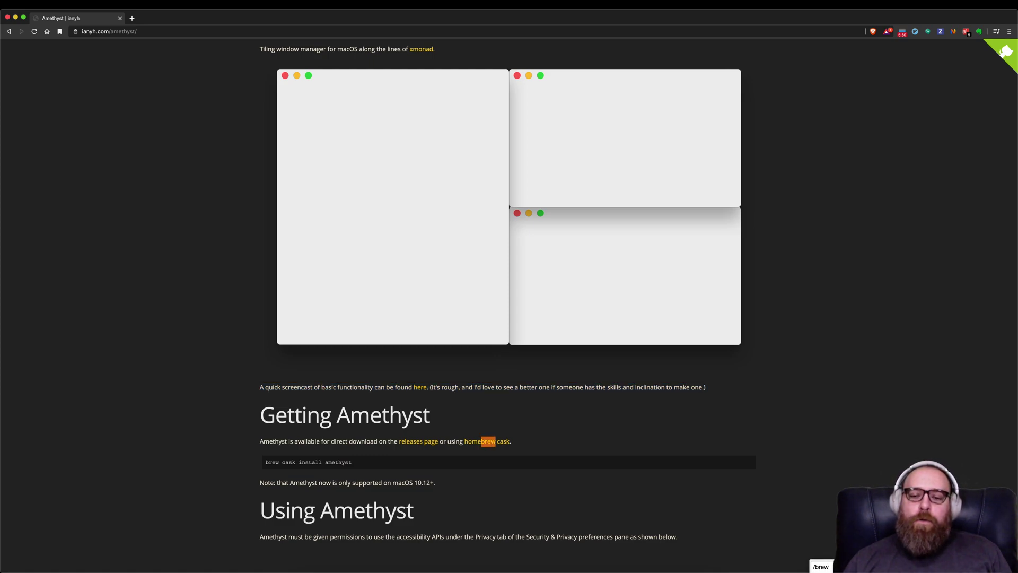
key("Return")
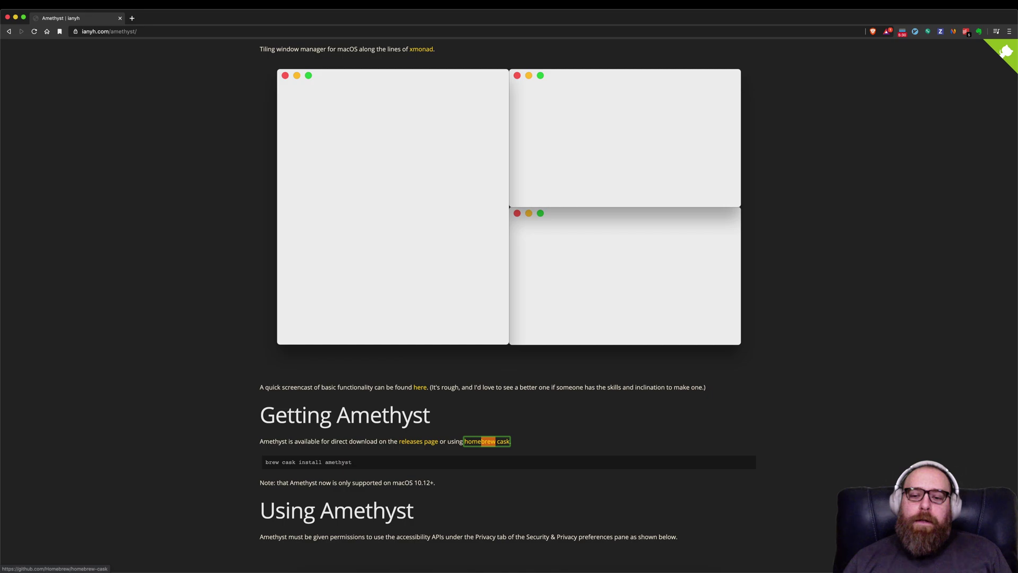
key("n")
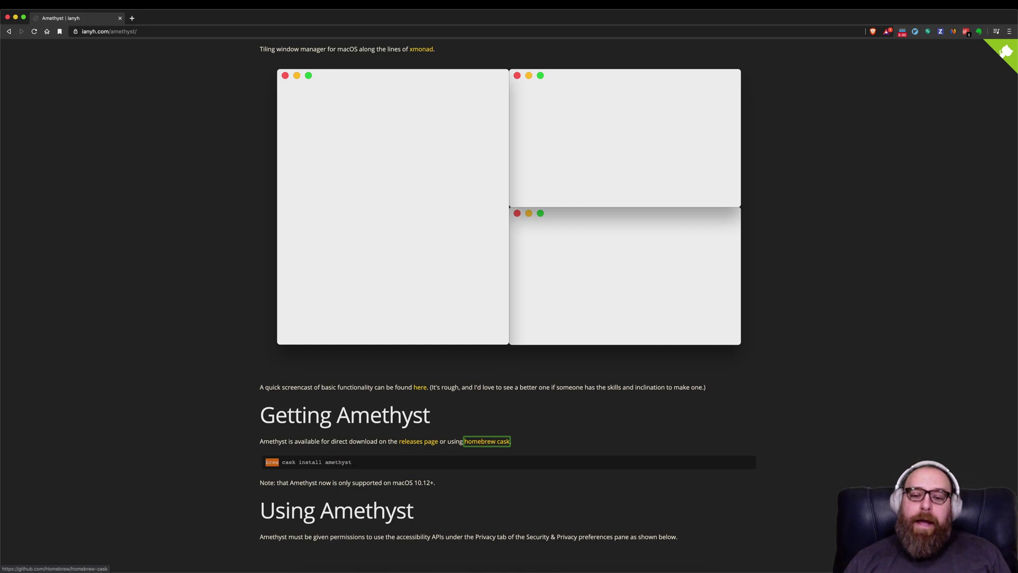
key("shift+v")
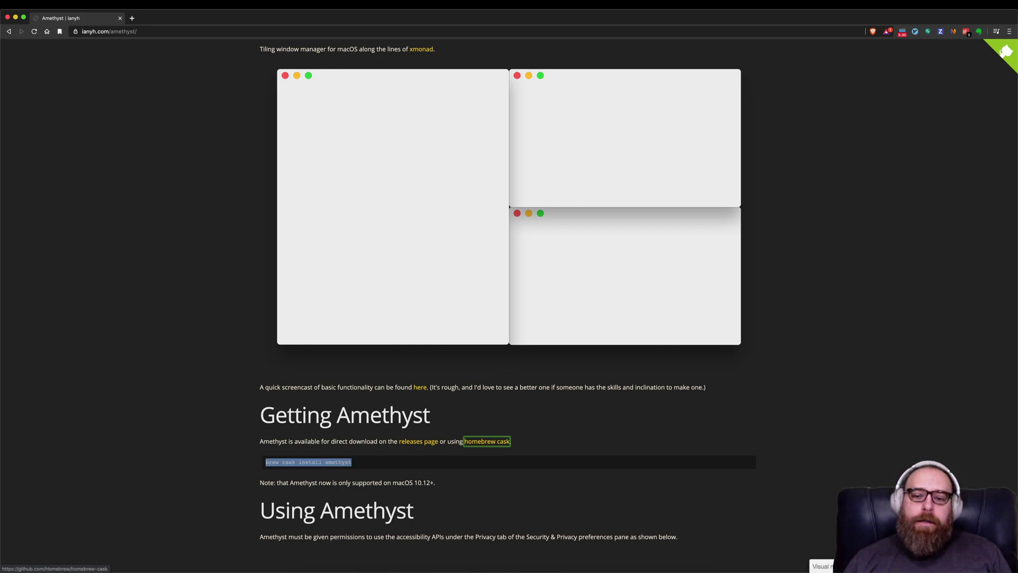
key("y")
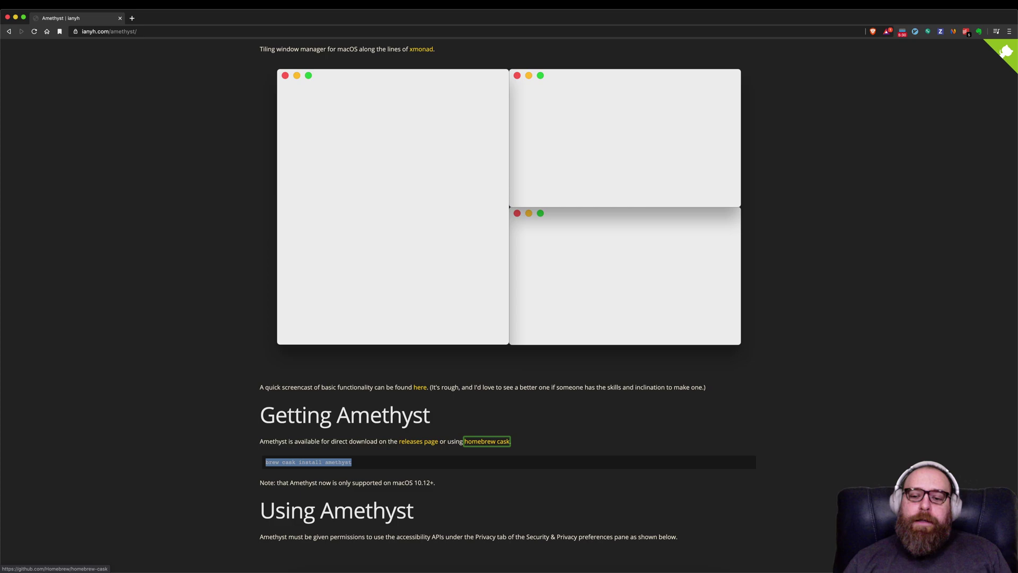
Examine the Using Amethyst section about granting accessibility permissions under Security & Privacy
key("j")
key("j")
key("j")
key("j")
key("j")
key("j")
key("j")
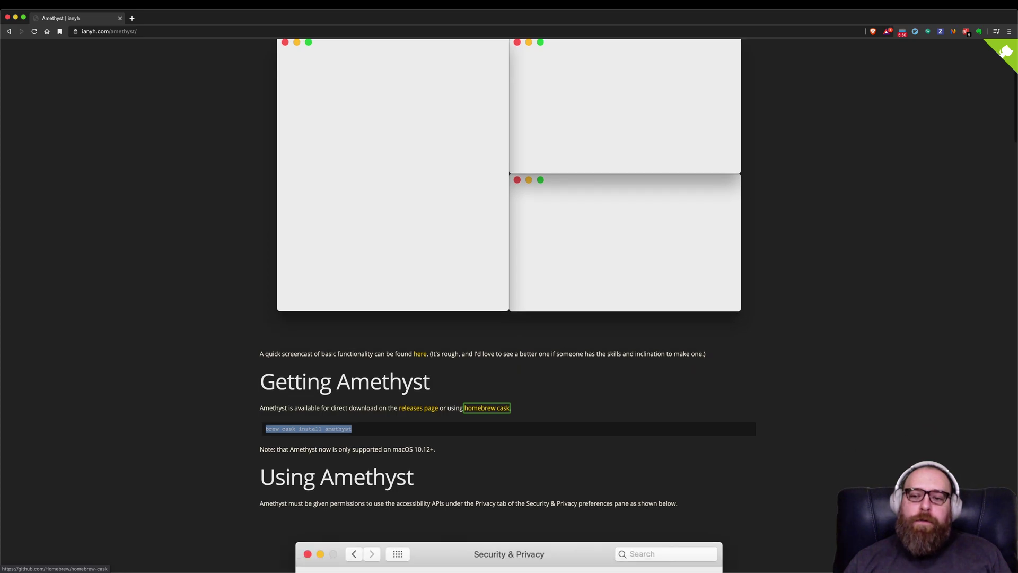
key("j")
key("j")
key("j")
key("j")
key("j")
key("j")
key("j")
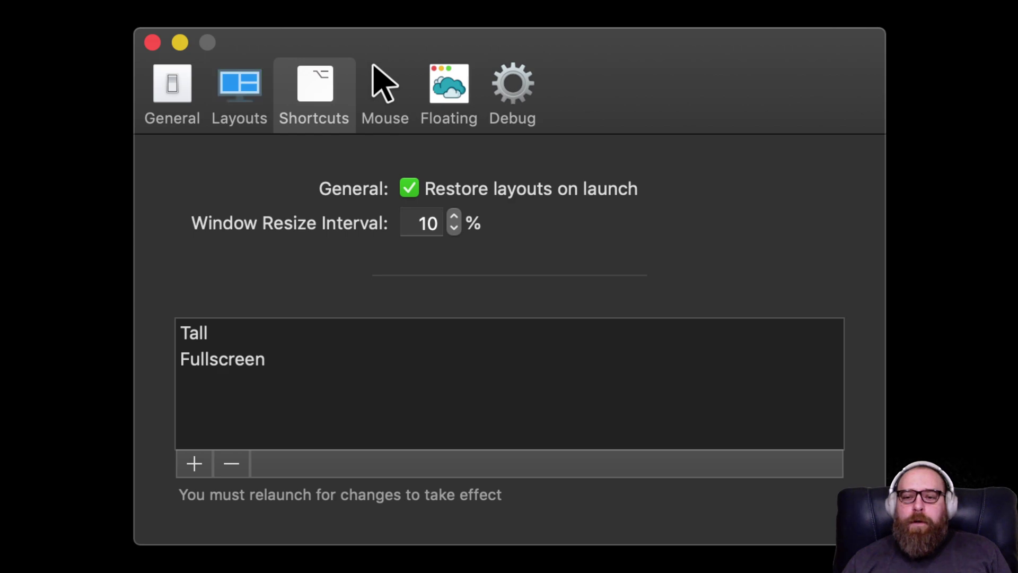
left_click(449, 85)
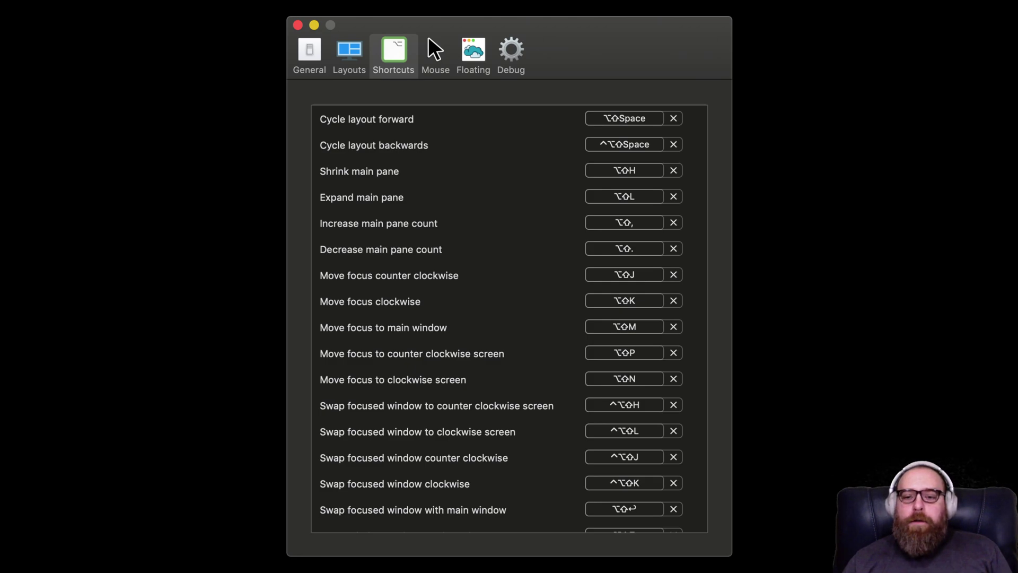
Move window focus clockwise to the upper terminal and enter "let's move me!" at its prompt without running it
key("alt+shift+k")
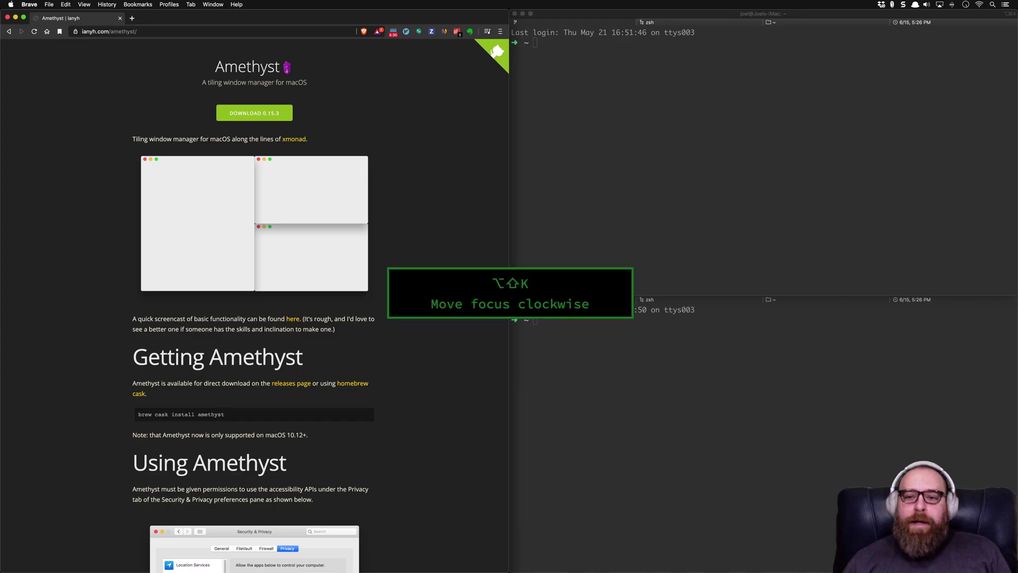
key("alt+shift+k")
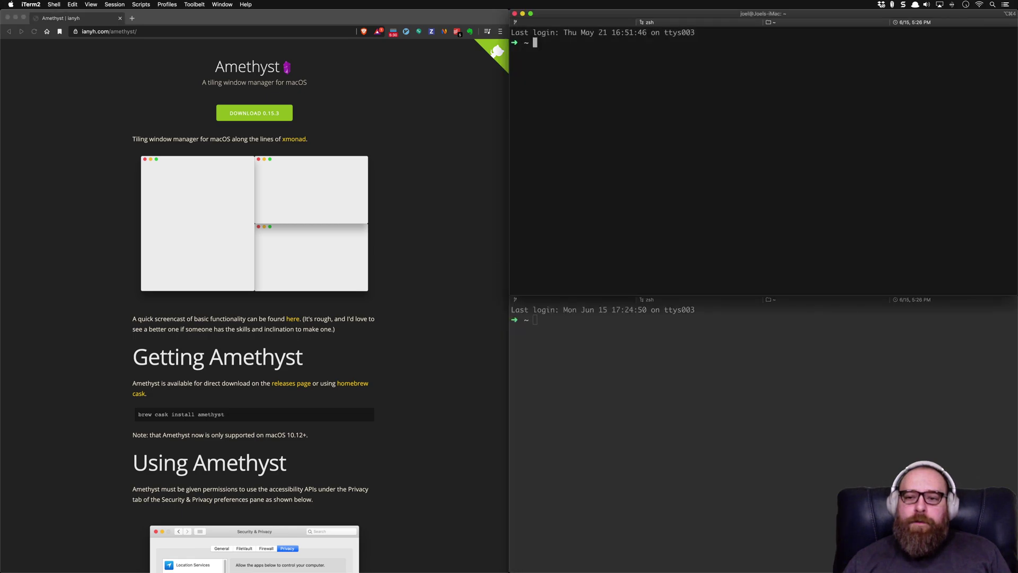
type("let")
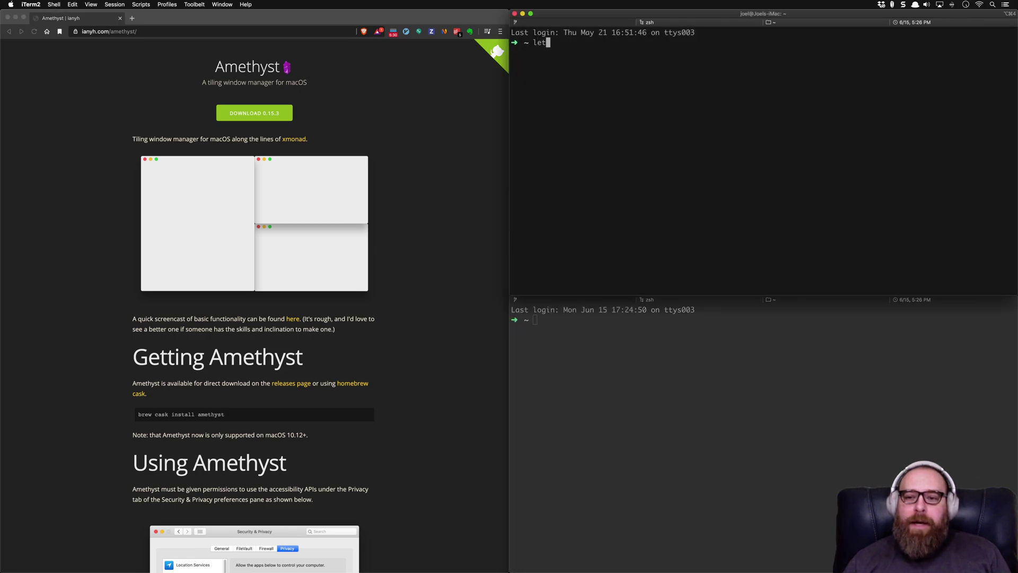
type("'s move me!")
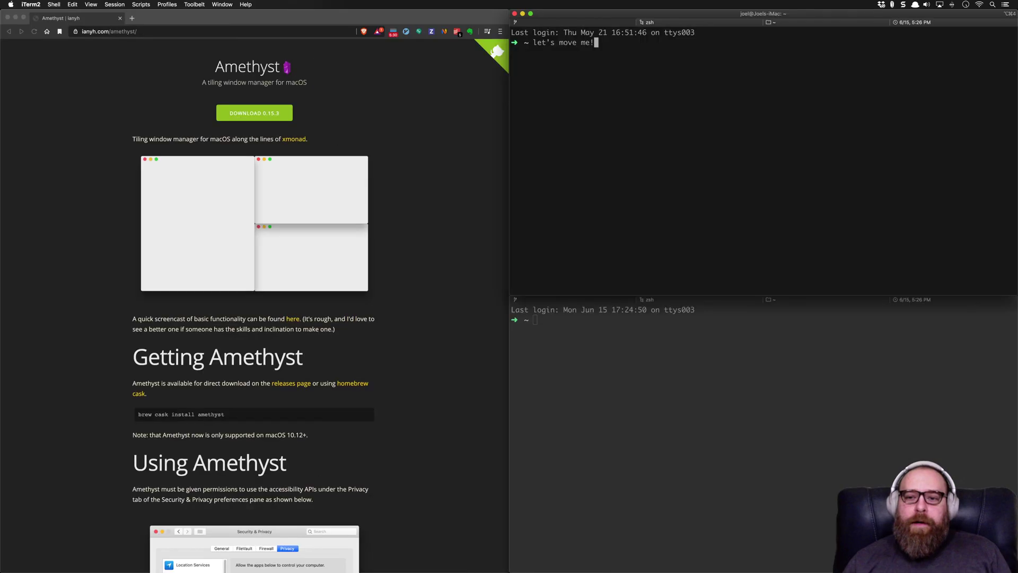
Swap the focused "let's move me!" terminal counter clockwise and clockwise through the layout, leaving it in the lower terminal position
key("ctrl+alt+shift+j")
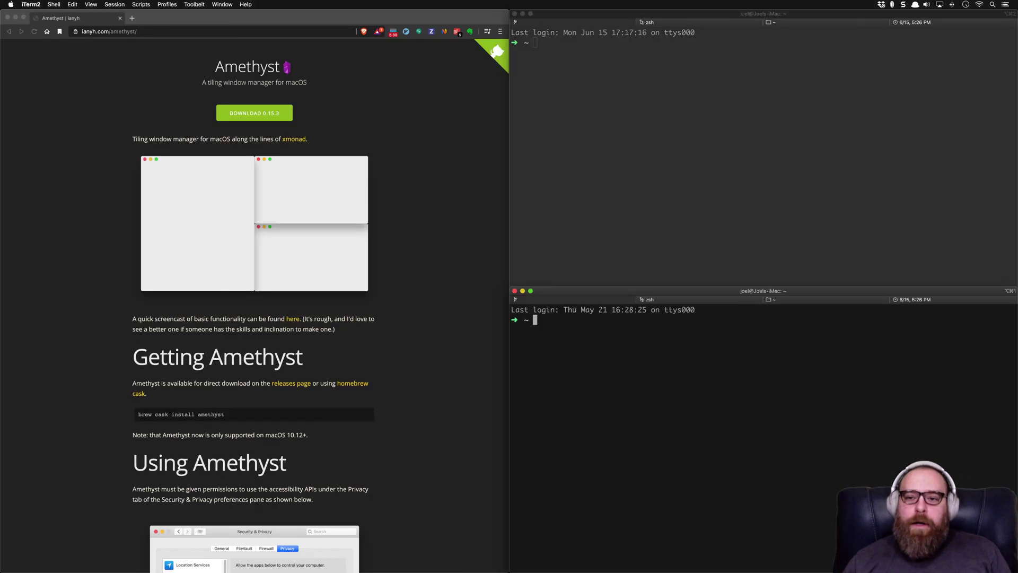
key("ctrl+alt+shift+k")
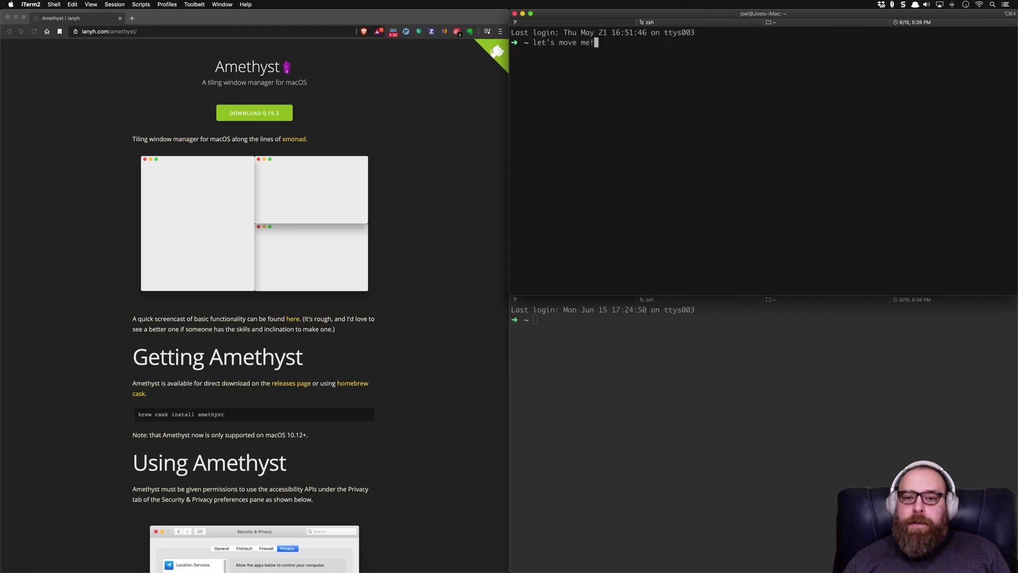
key("ctrl+alt+shift+j")
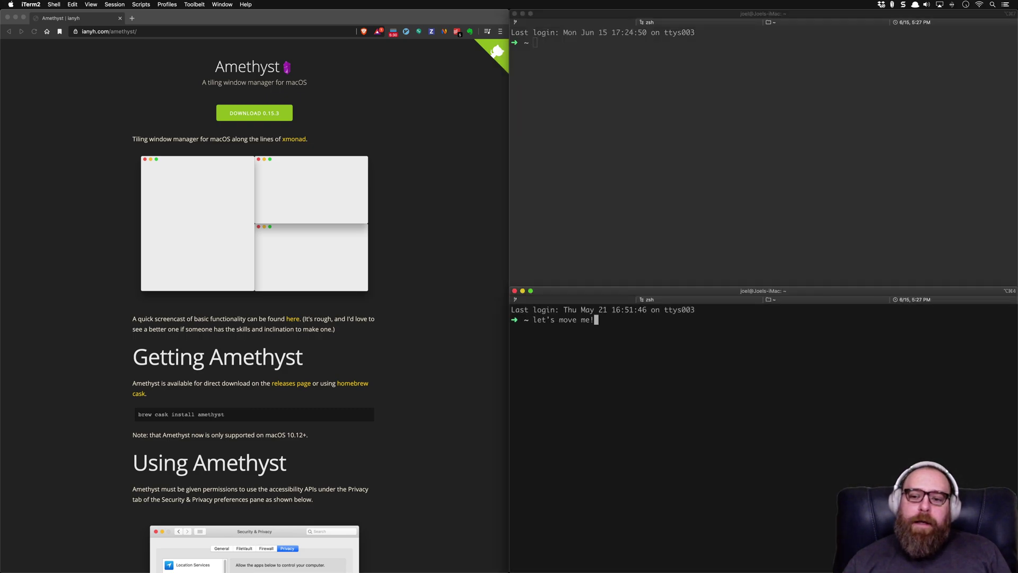
key("ctrl+alt+shift+Right")
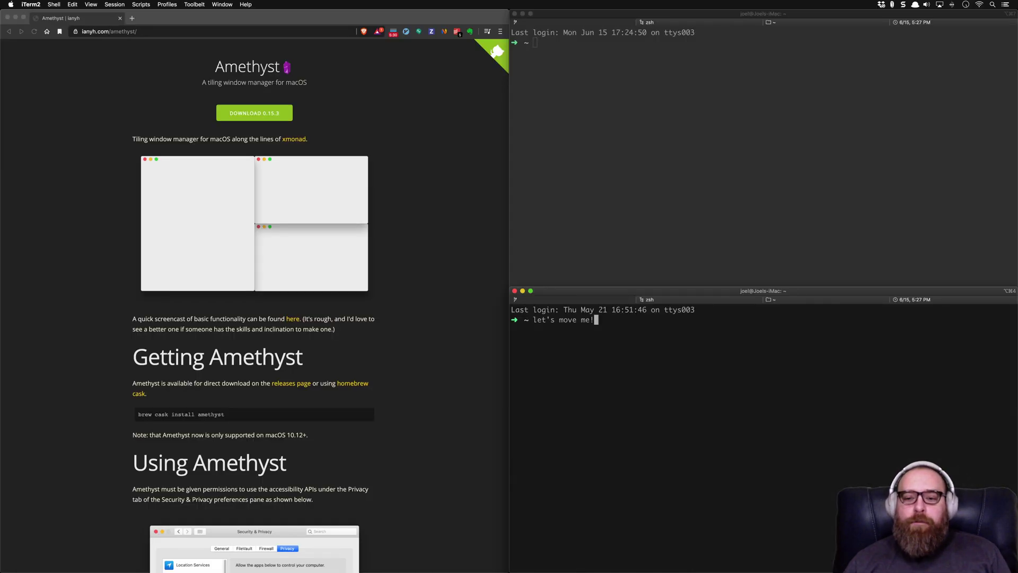
Alternate focus between the main browser window and the upper terminal with the move-focus-to-main-window command
key("alt+shift+m")
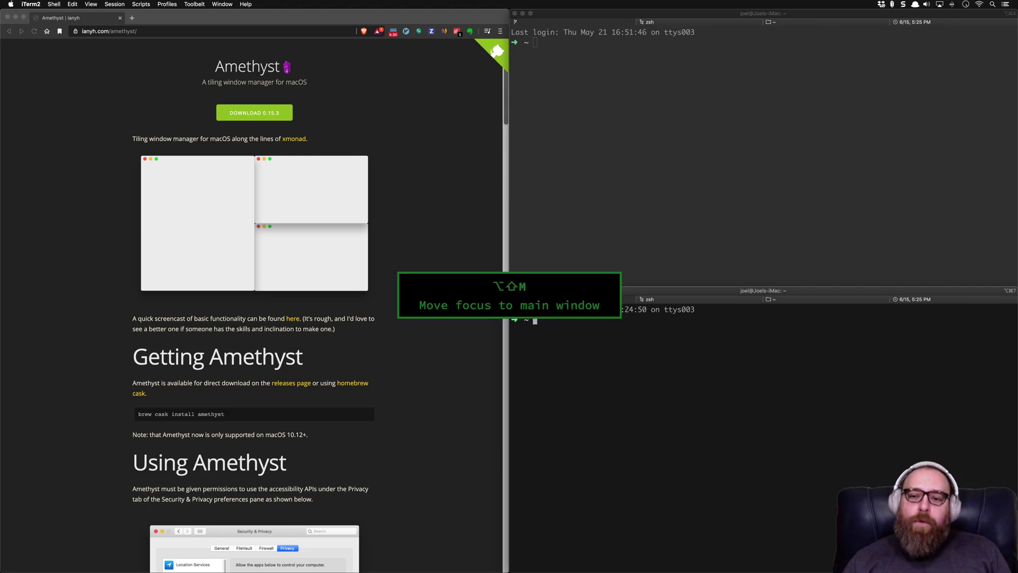
key("alt+shift+j")
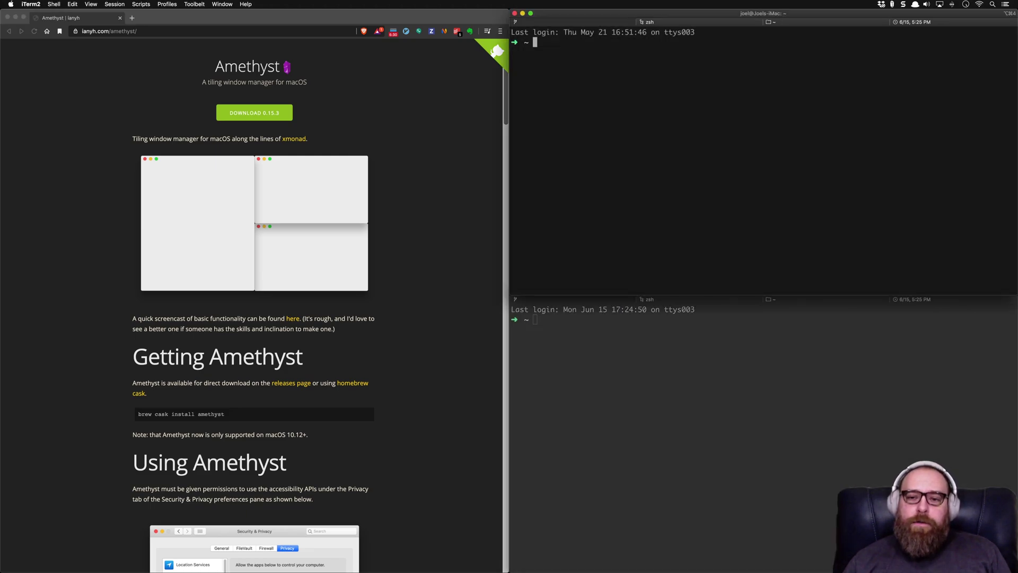
key("alt+shift+m")
key("alt+shift+j")
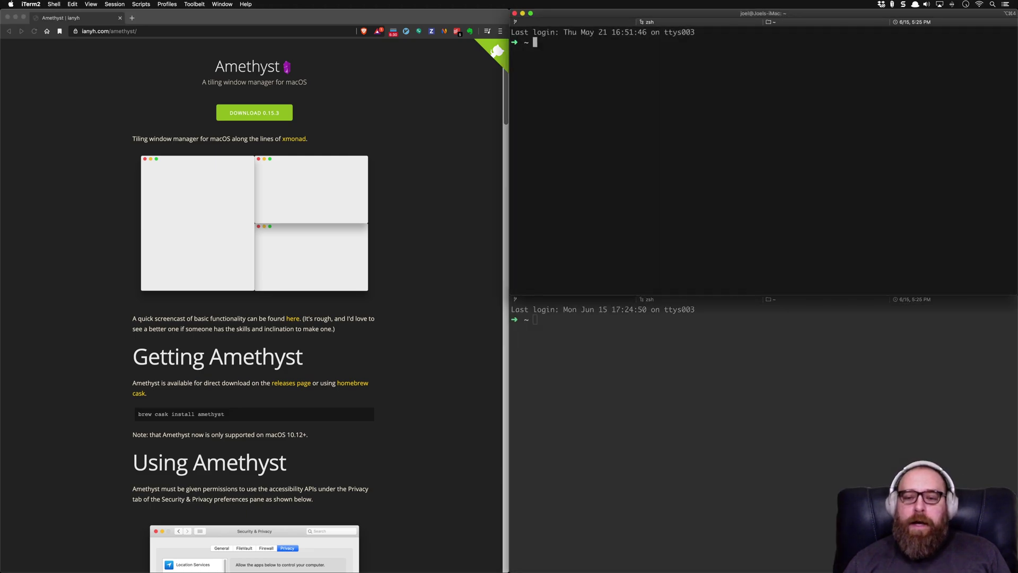
Move focus to the lower terminal and back through the upper terminal until the browser window is focused
key("alt+shift+j")
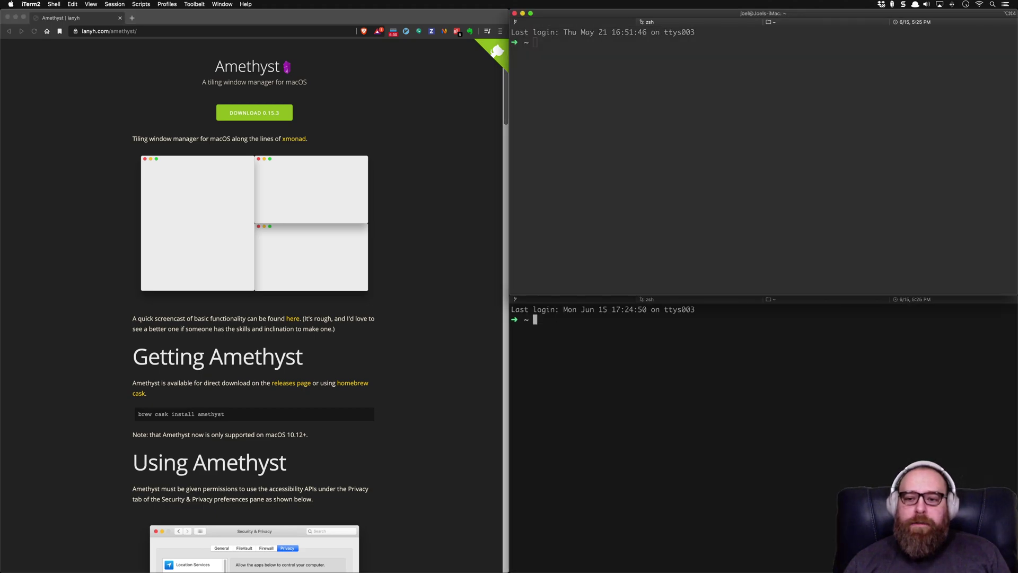
key("alt+shift+k")
key("alt+shift+j")
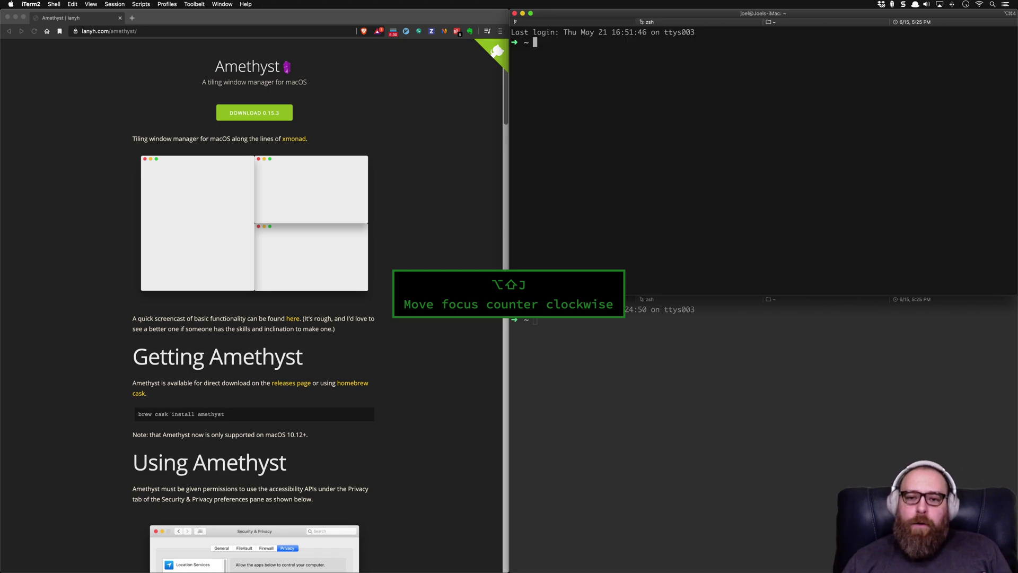
key("alt+shift+j")
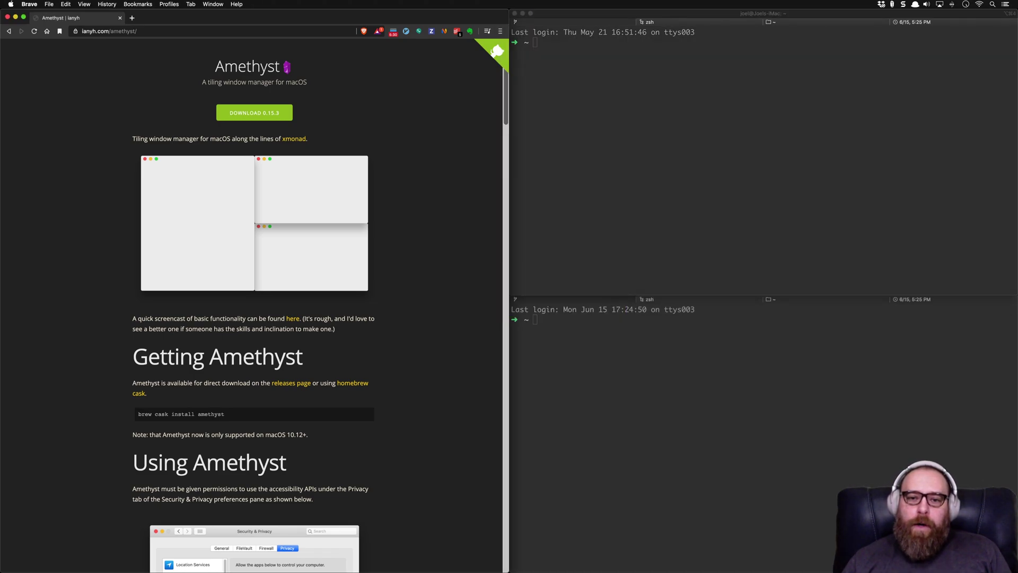
Cycle focus clockwise from the browser through both terminals and back to the browser
key("alt+shift+k")
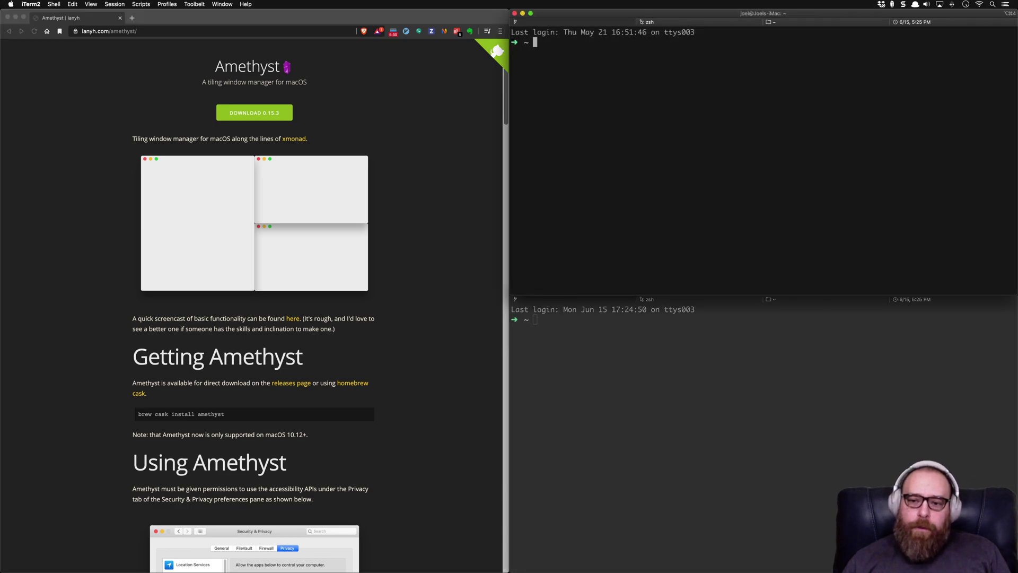
key("alt+shift+k")
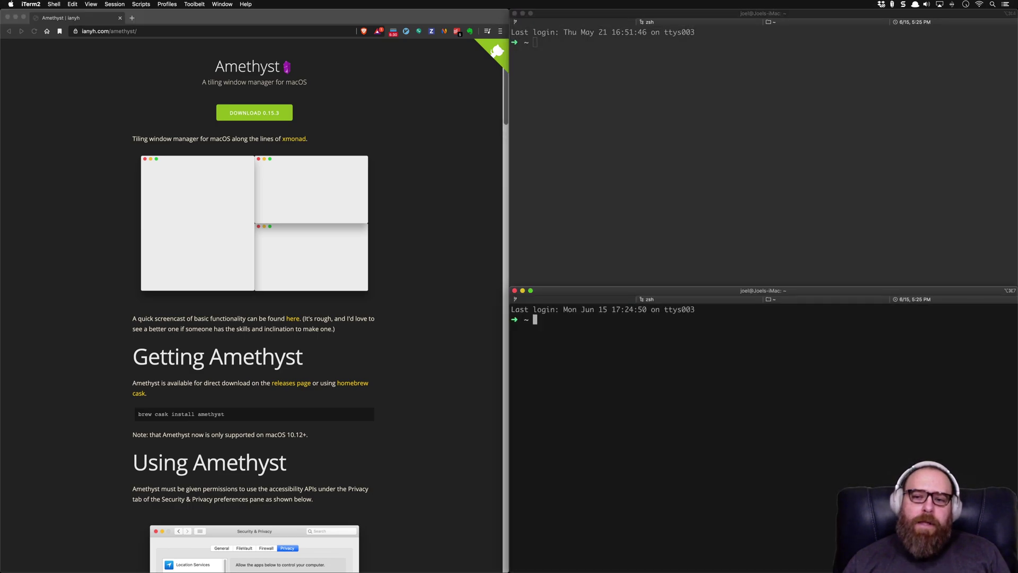
key("alt+shift+k")
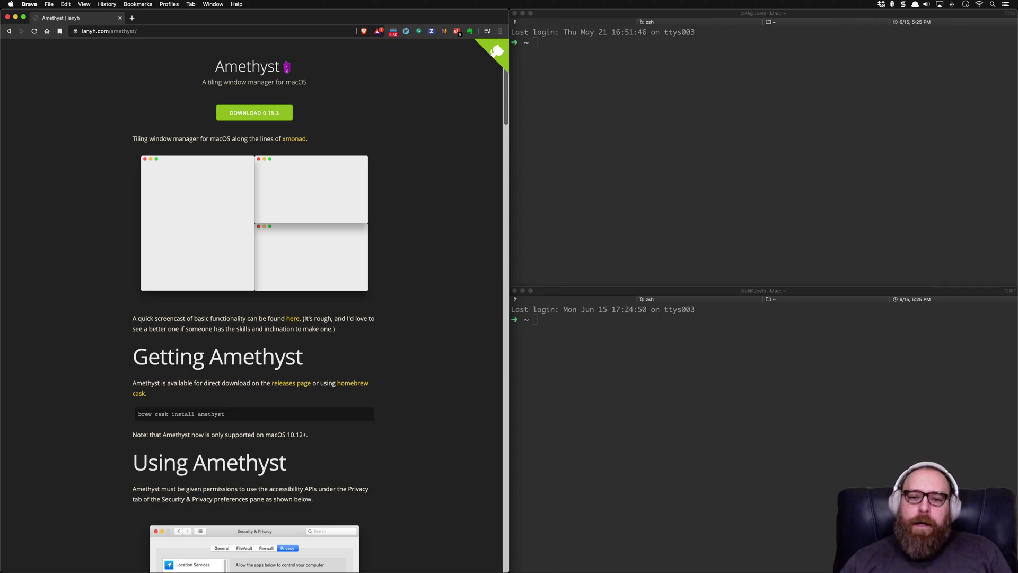
Swap the upper terminal with the main window, and swap the browser back into the main pane
key("alt+shift+k")
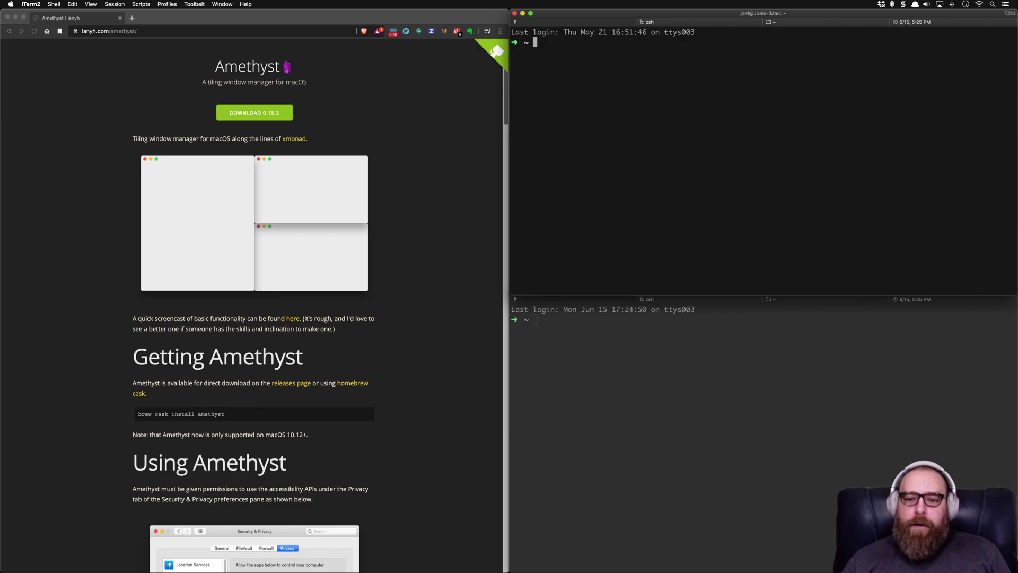
key("alt+shift+Return")
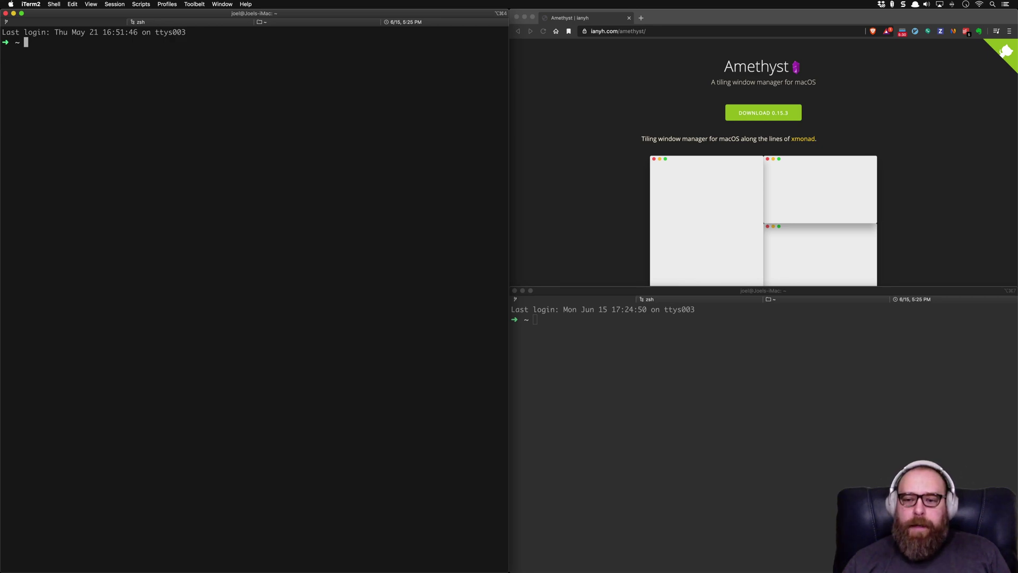
key("alt+shift+j")
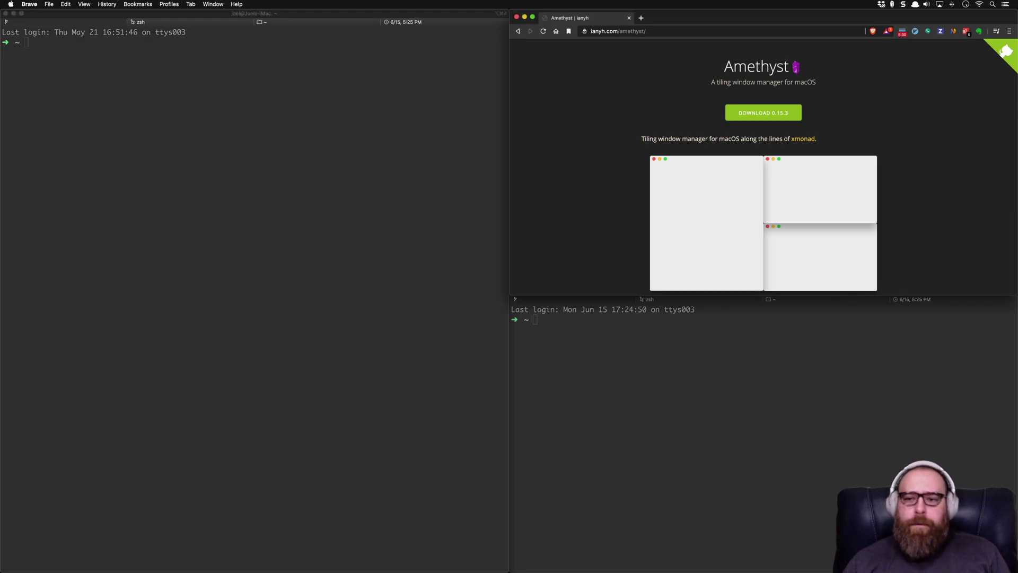
key("alt+shift+Return")
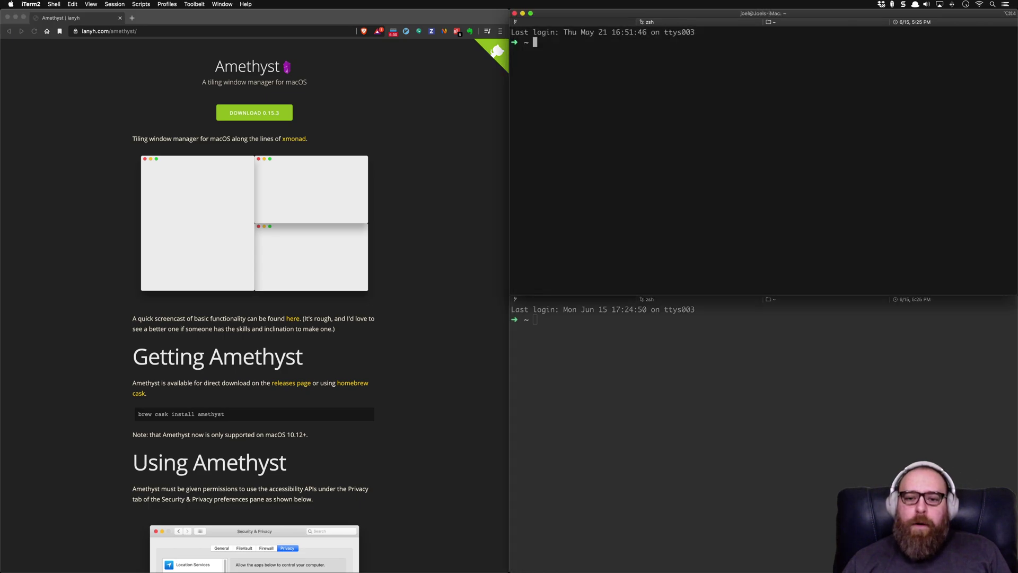
key("alt+shift+j")
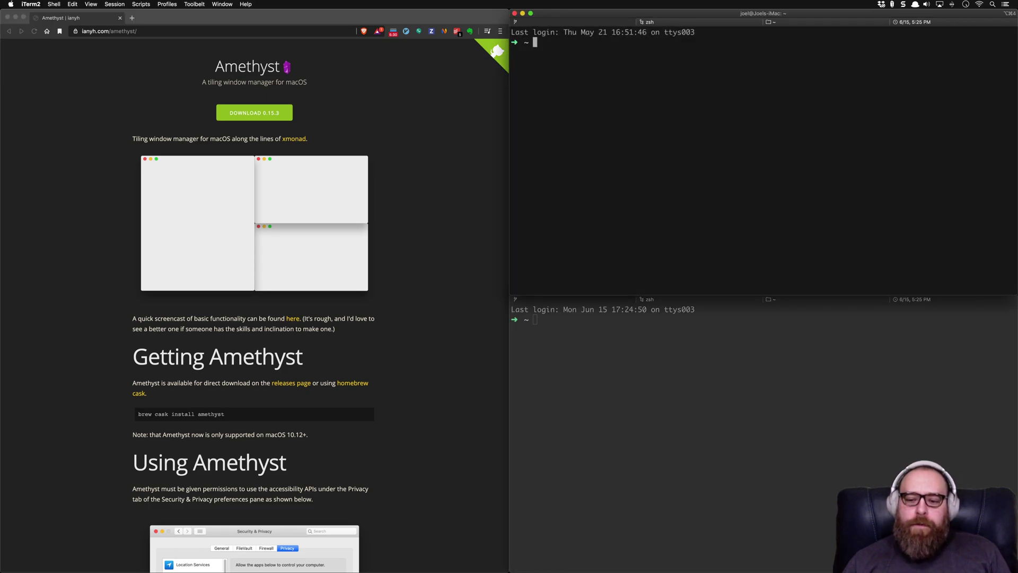
Focus the browser window, expand its main pane to about 70% of the screen width, and shrink it to about 40%
key("alt+shift+k")
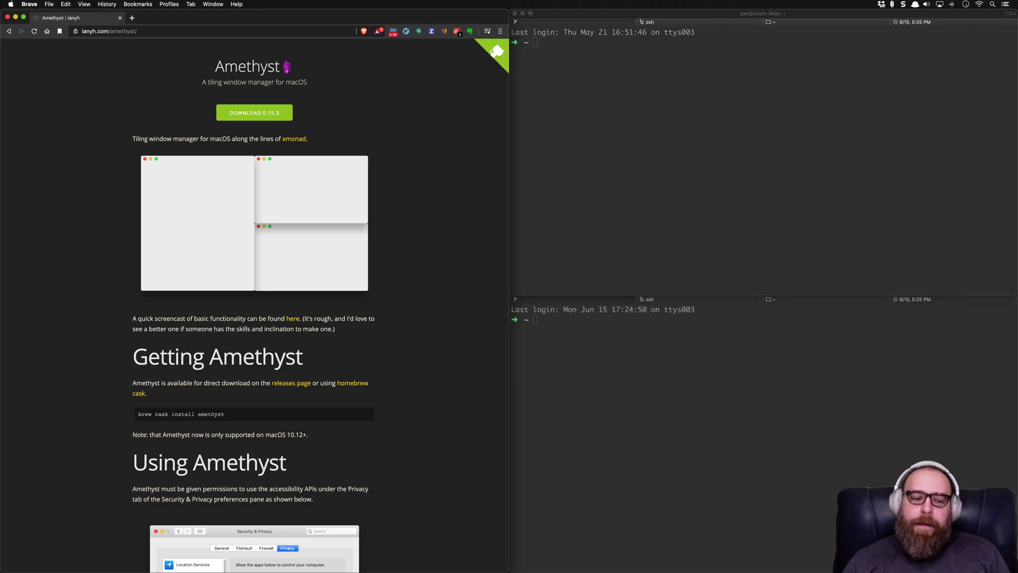
key("alt+shift+l")
key("alt+shift+l")
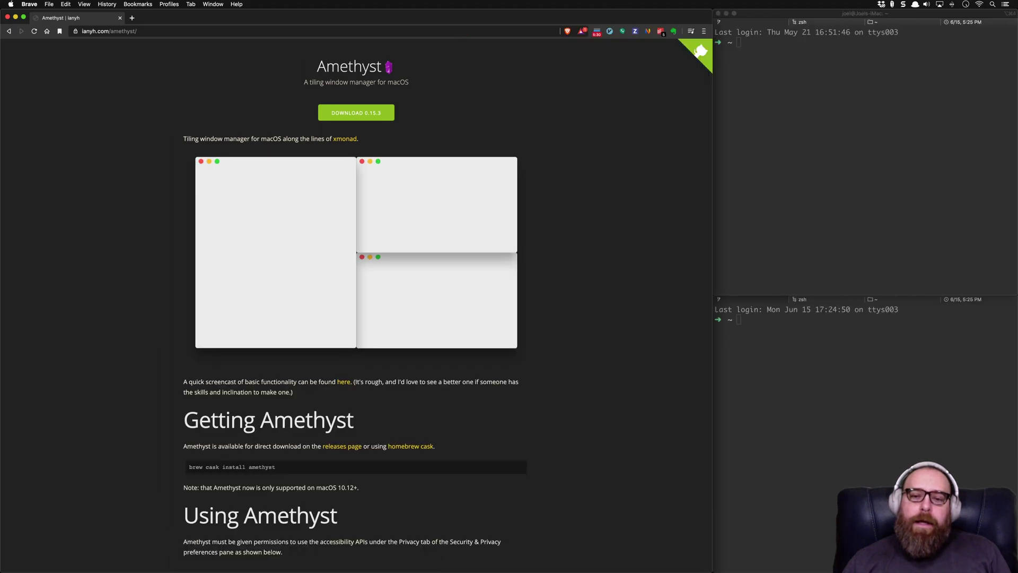
key("alt+shift+h")
key("alt+shift+h")
key("alt+shift+h")
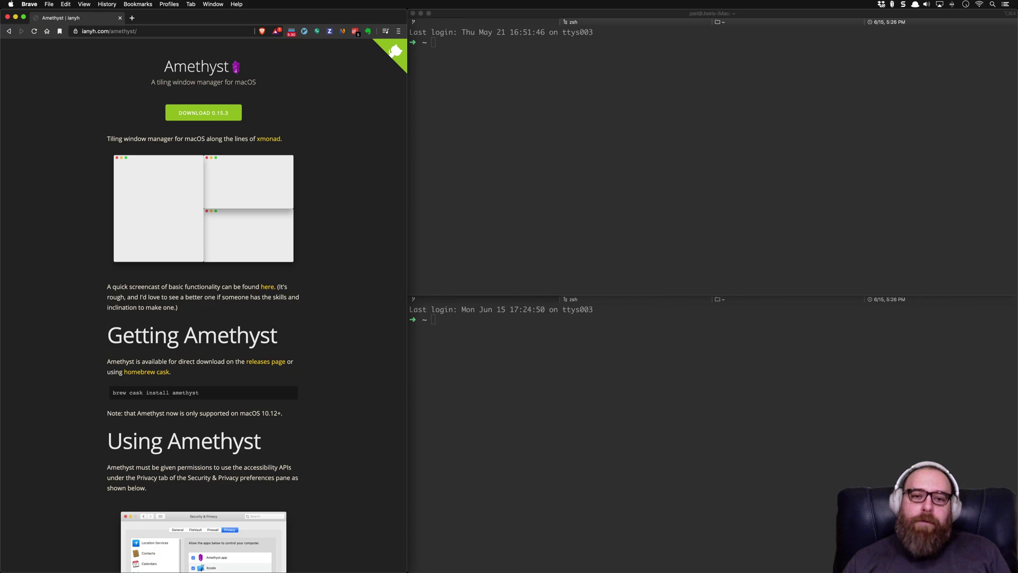
Focus the upper terminal, expand the main pane to half the screen width from there, and return focus to the browser
key("alt+shift+j")
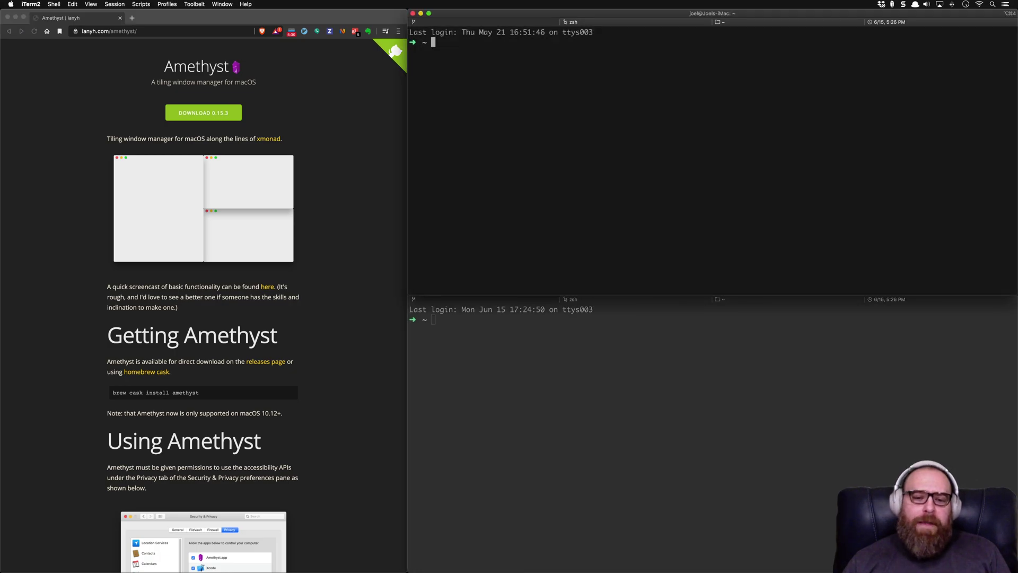
key("alt+shift+l")
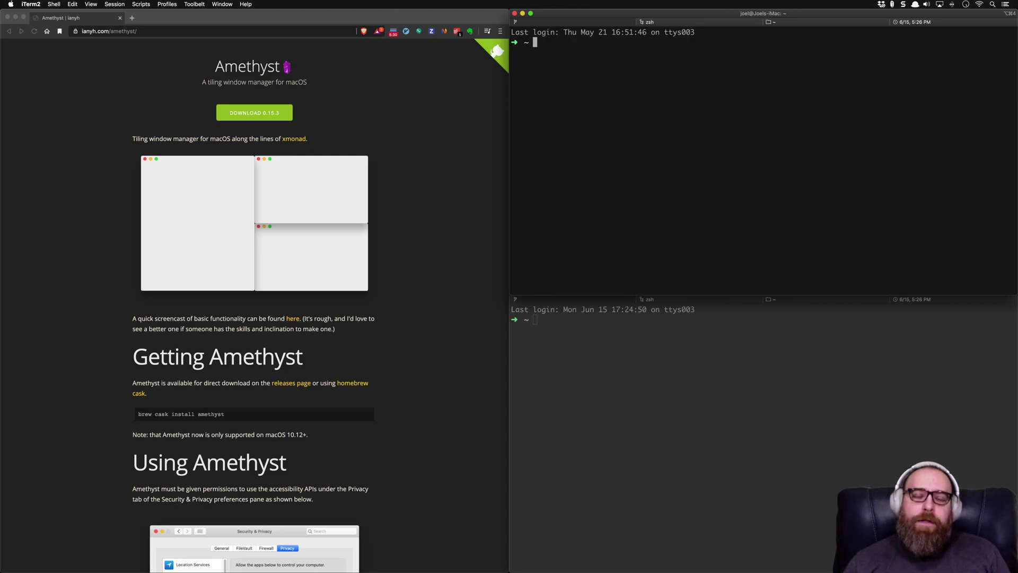
key("alt+shift+k")
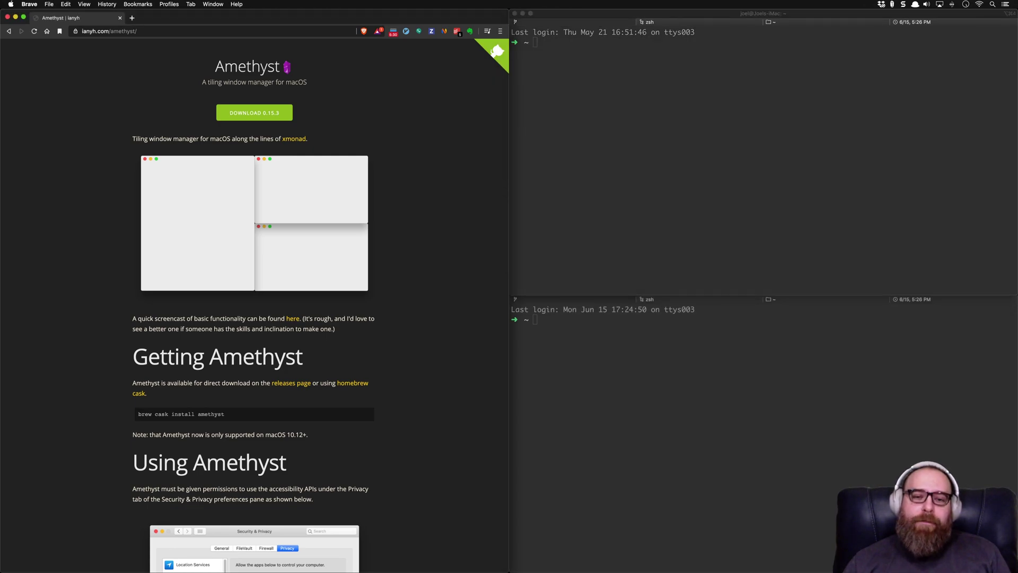
Cycle the layout to fullscreen and back to the tall layout with the browser in the main pane
key("alt+shift+space")
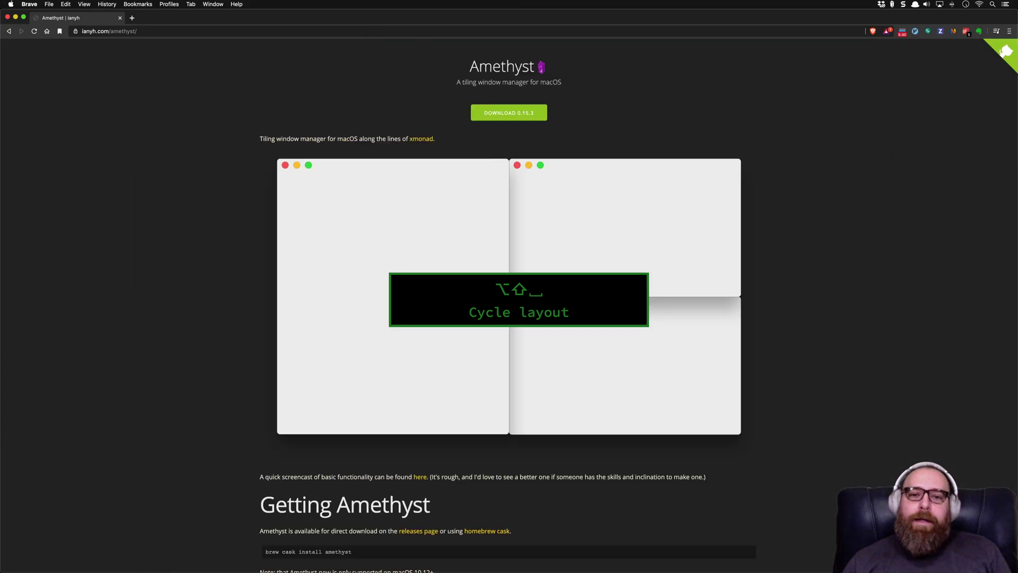
key("alt+shift+space")
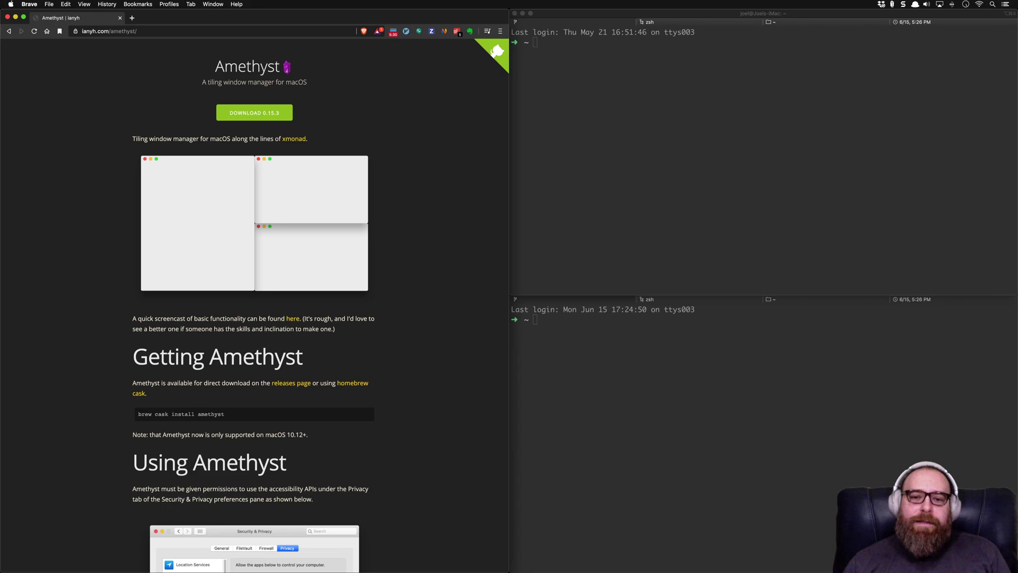
Increase the main pane count until all three windows stack at full width, and decrease it back to a single main window
key("alt+shift+comma")
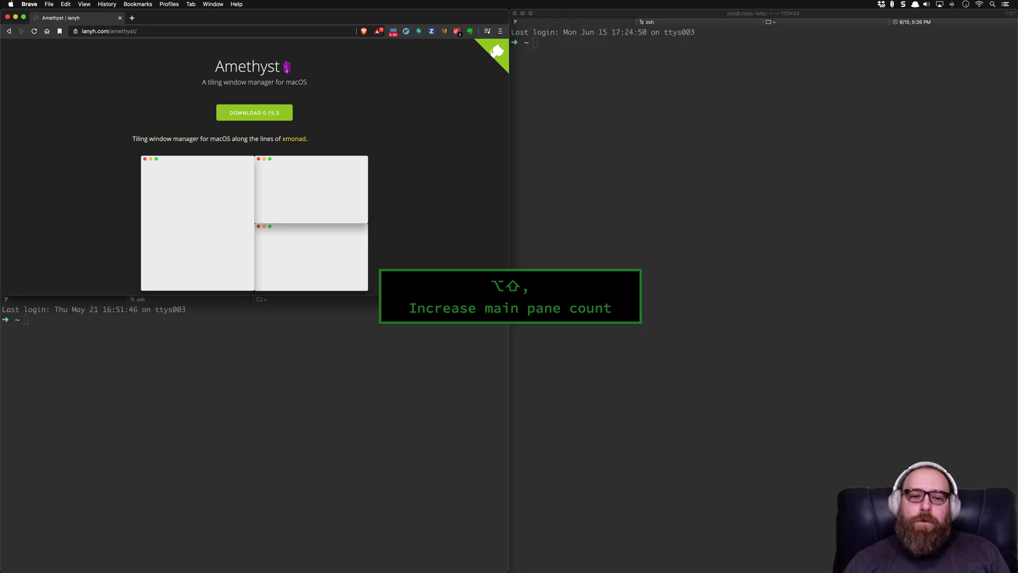
key("alt+shift+comma")
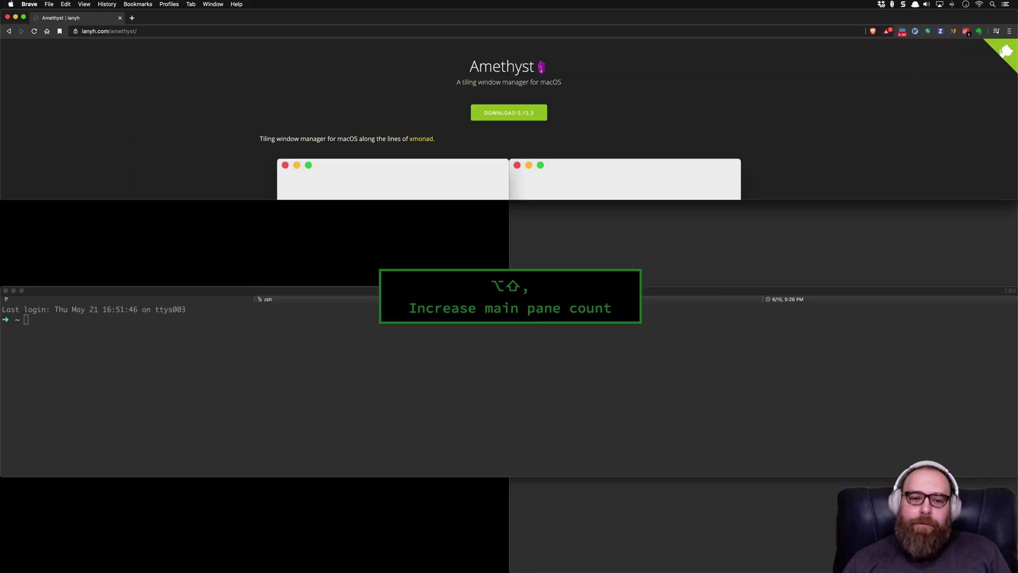
key("alt+shift+period")
key("alt+shift+period")
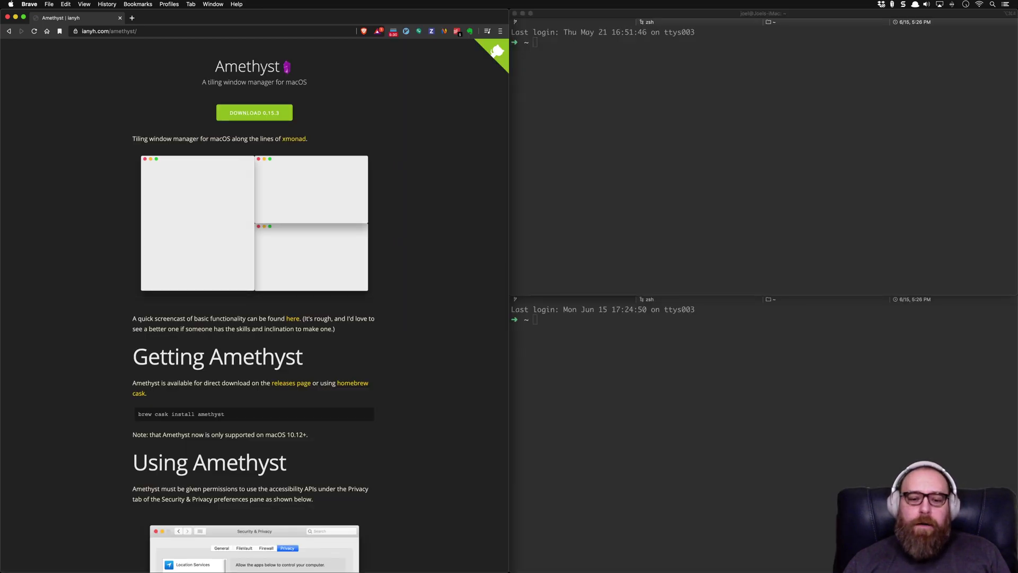
key("alt+shift+comma")
key("alt+shift+comma")
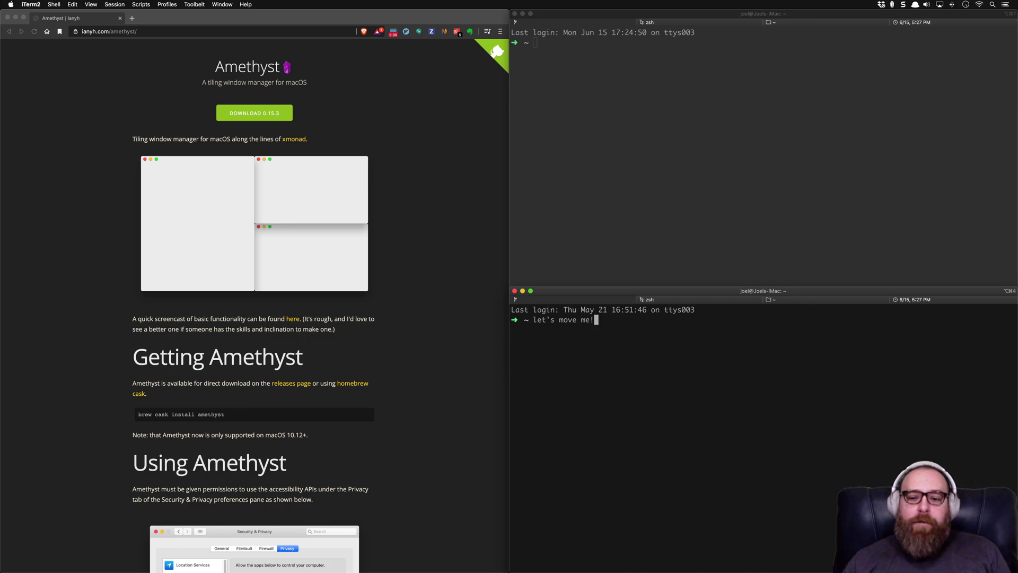
Move focus through the browser to the upper terminal and resize the main pane from there with the shrink and expand commands
key("alt+shift+j")
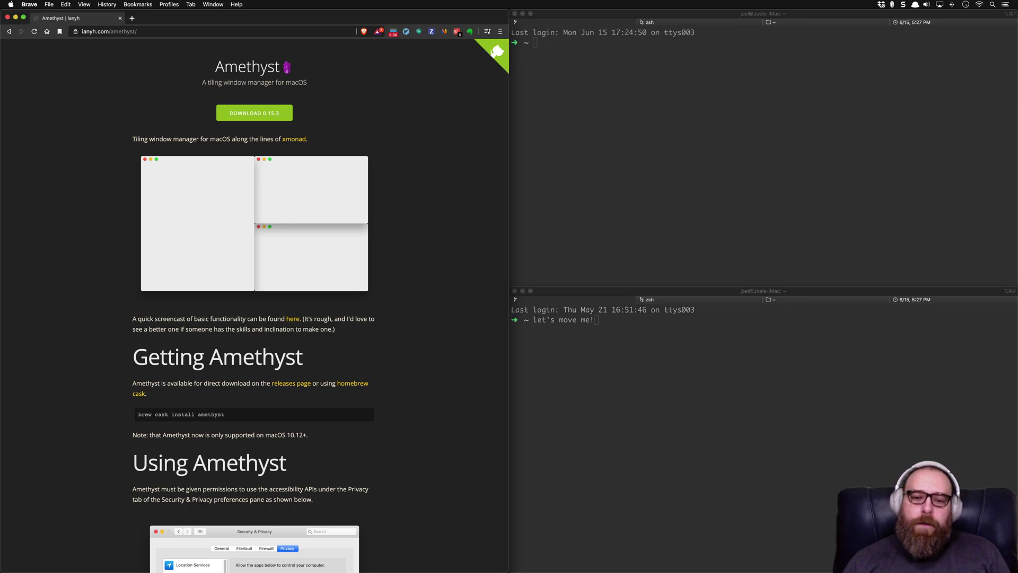
key("alt+shift+h")
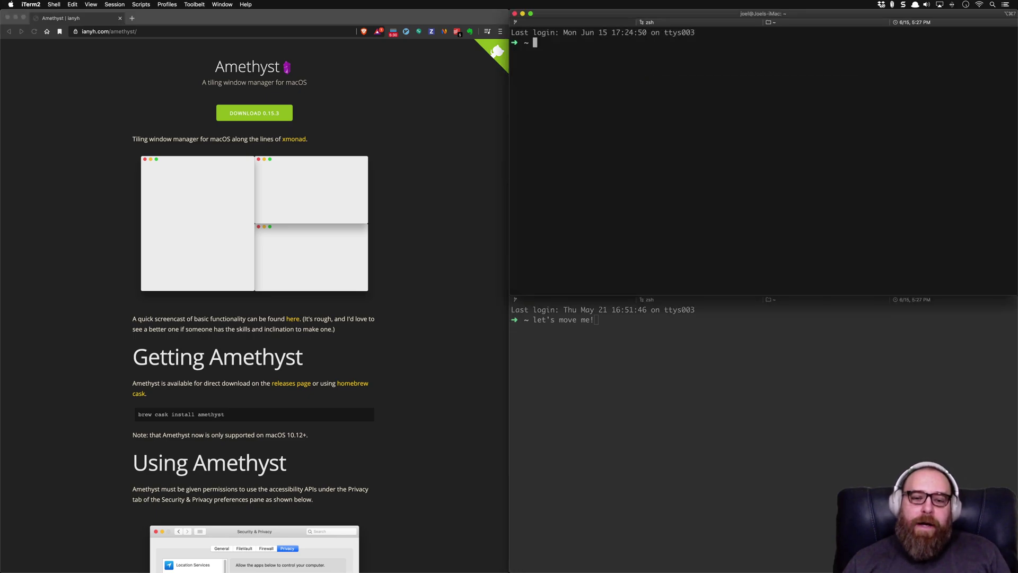
key("alt+shift+l")
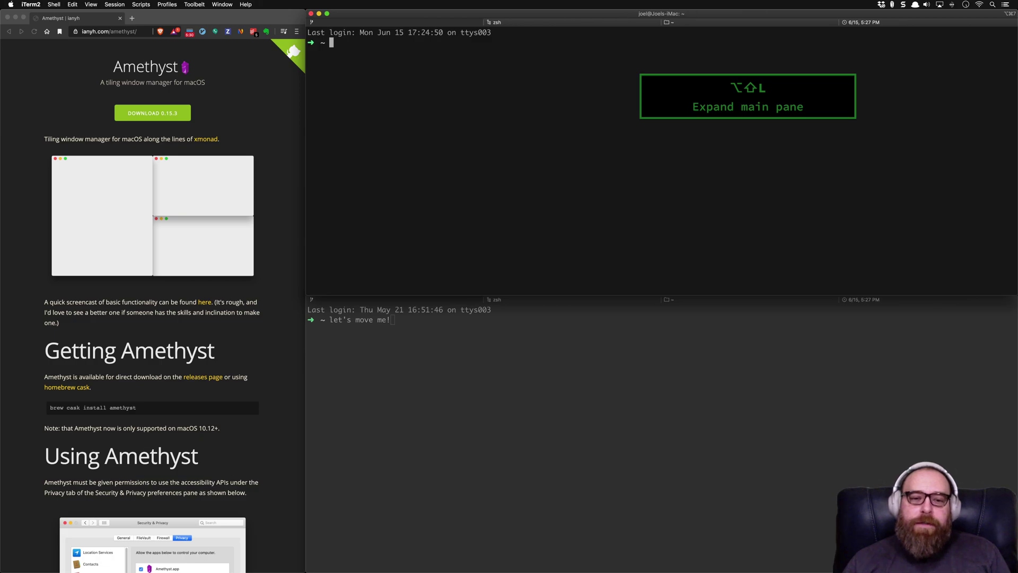